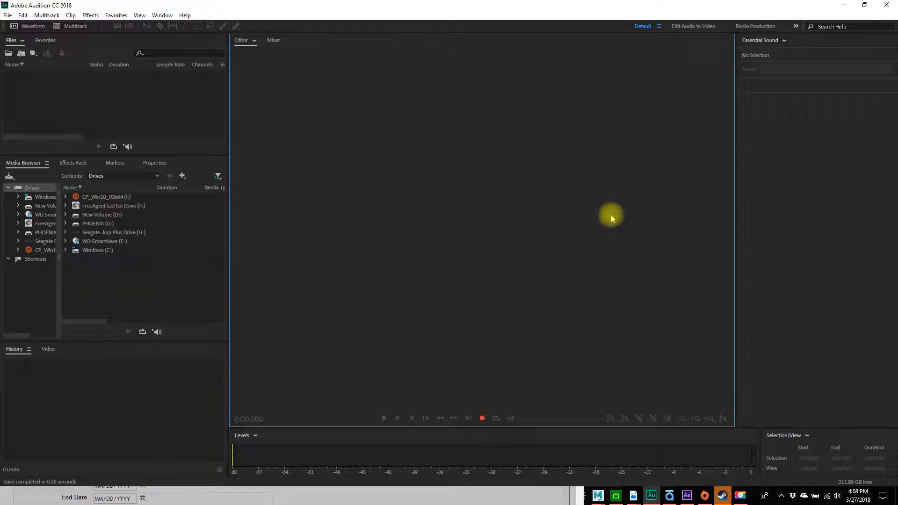
Set the default audio hardware input to Microphone (Logitech USB Headset H540) in the preferences
{"action": "left_click", "coordinate": [730, 498]}
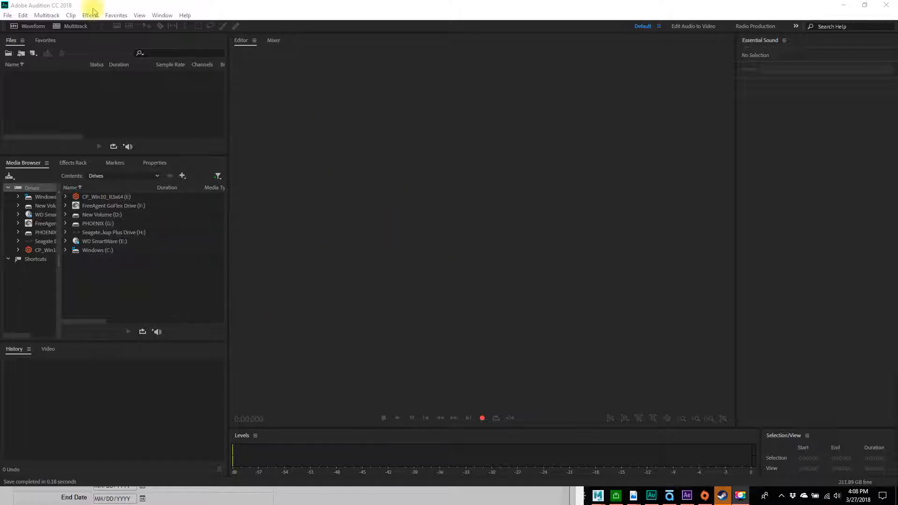
{"action": "left_click", "coordinate": [21, 17]}
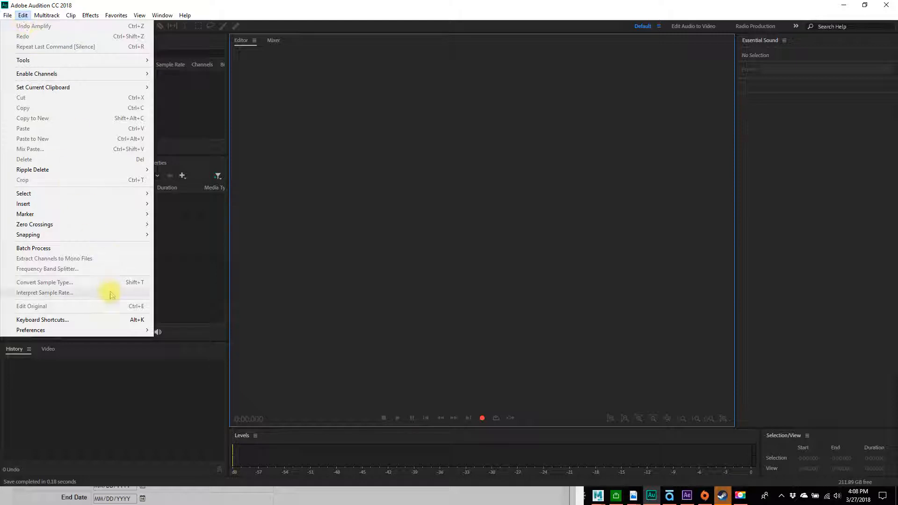
{"action": "mouse_move", "coordinate": [104, 331]}
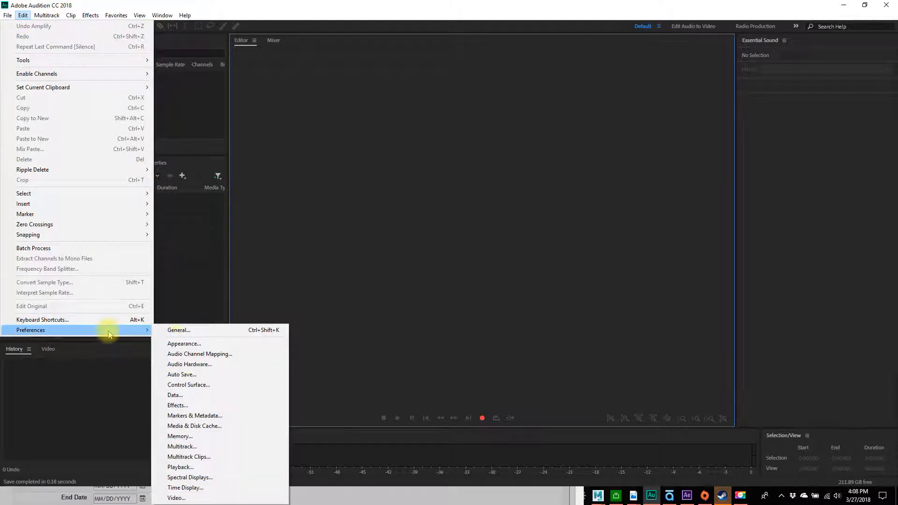
{"action": "left_click", "coordinate": [209, 368]}
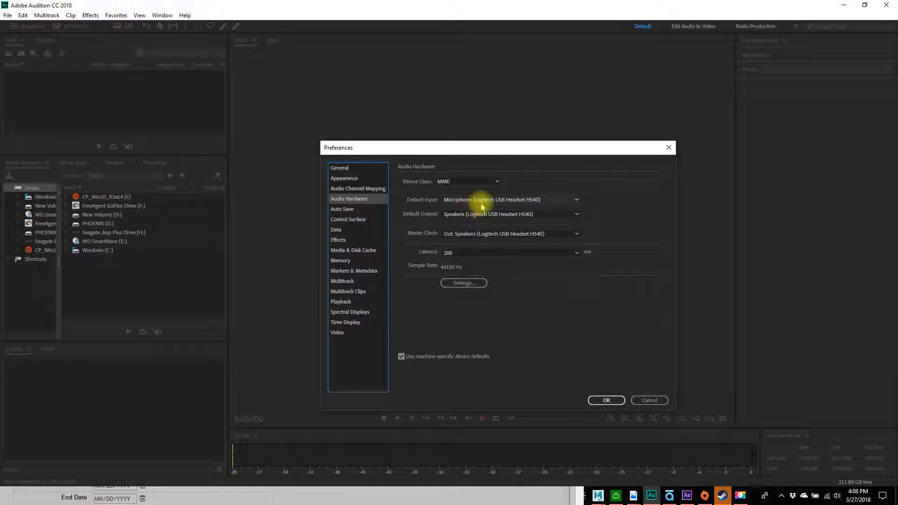
{"action": "left_click", "coordinate": [498, 201]}
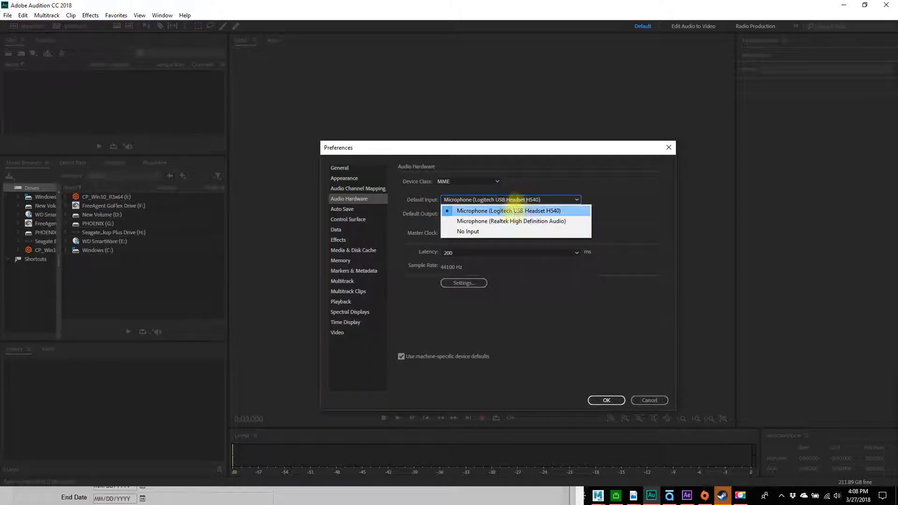
{"action": "left_click", "coordinate": [519, 211]}
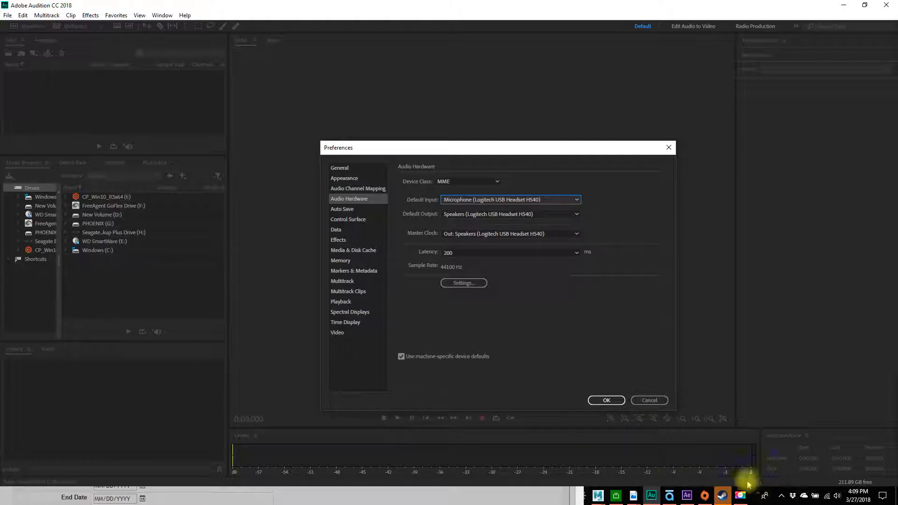
{"action": "left_click", "coordinate": [607, 401]}
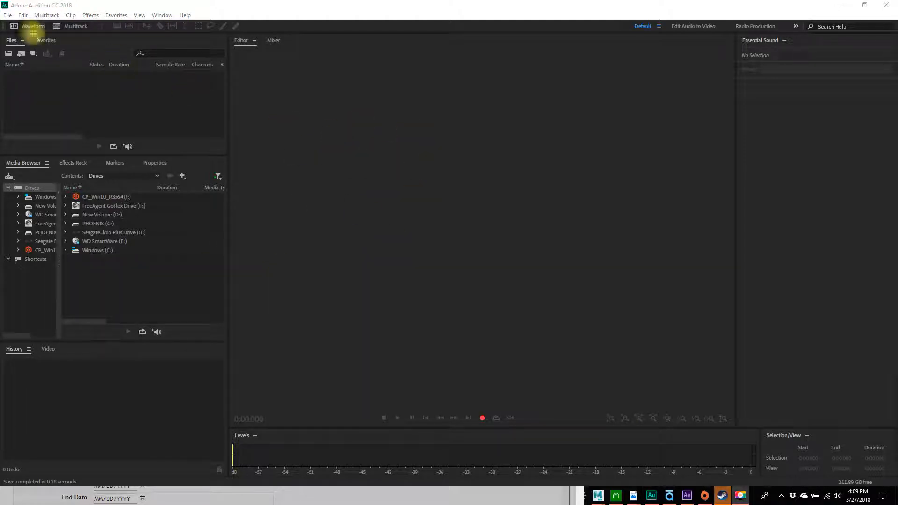
Create a new stereo audio file named MyNarrative at 48000 Hz and 32-bit float
{"action": "left_click", "coordinate": [8, 16]}
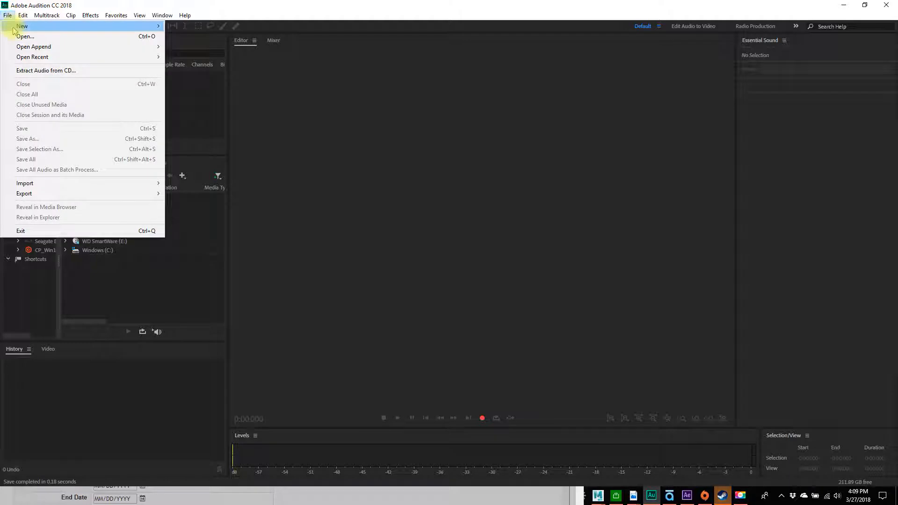
{"action": "mouse_move", "coordinate": [19, 26]}
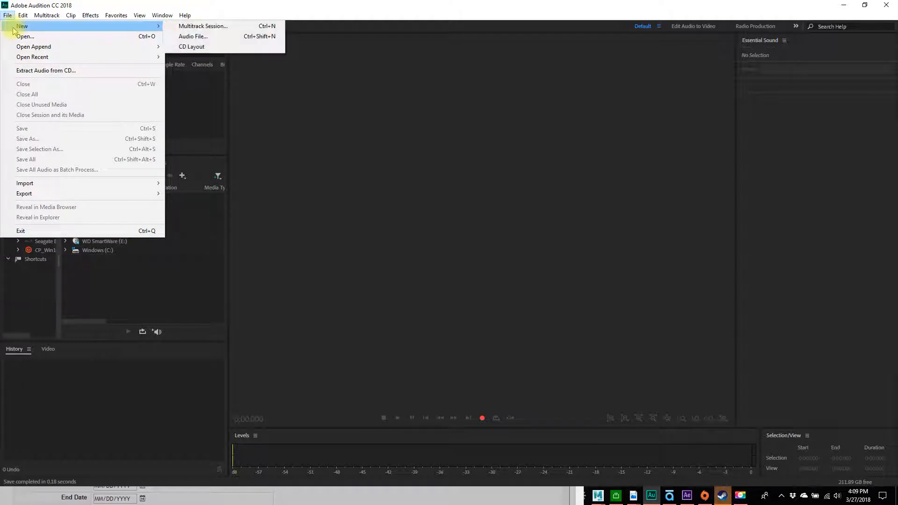
{"action": "left_click", "coordinate": [203, 39]}
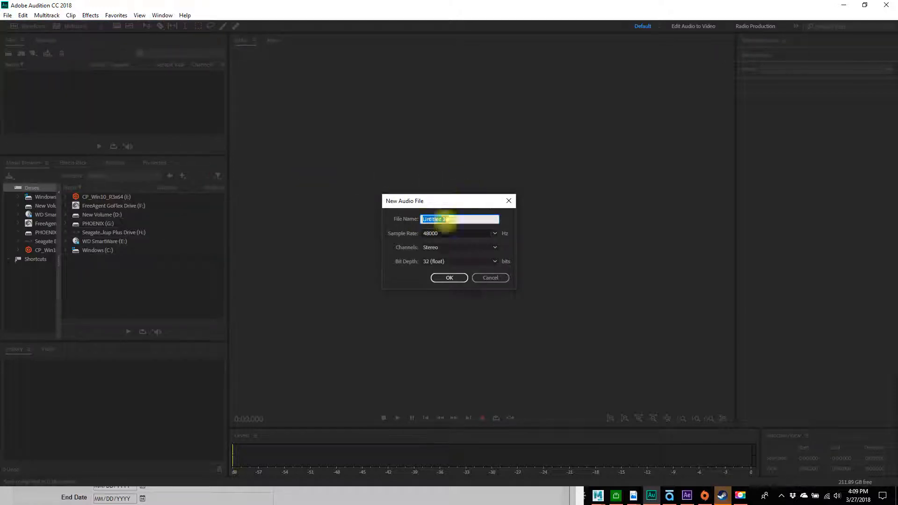
{"action": "type", "text": "My"}
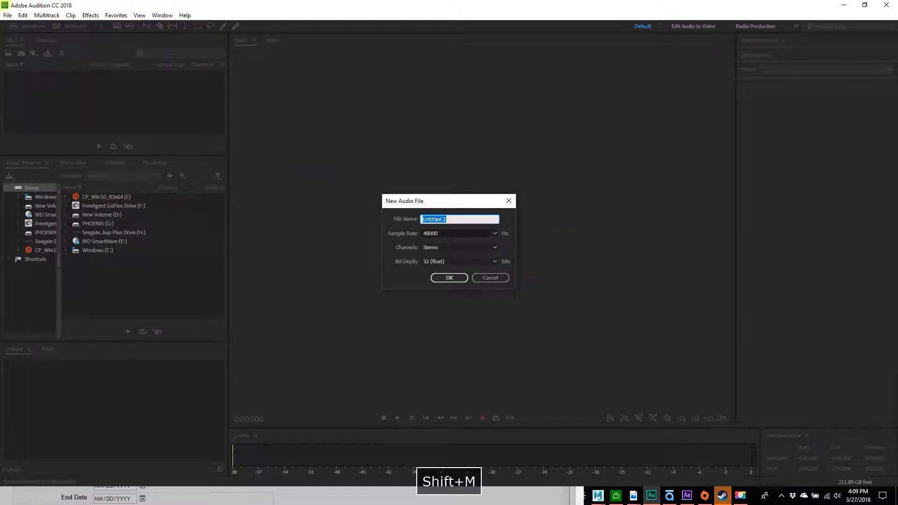
{"action": "type", "text": "Na"}
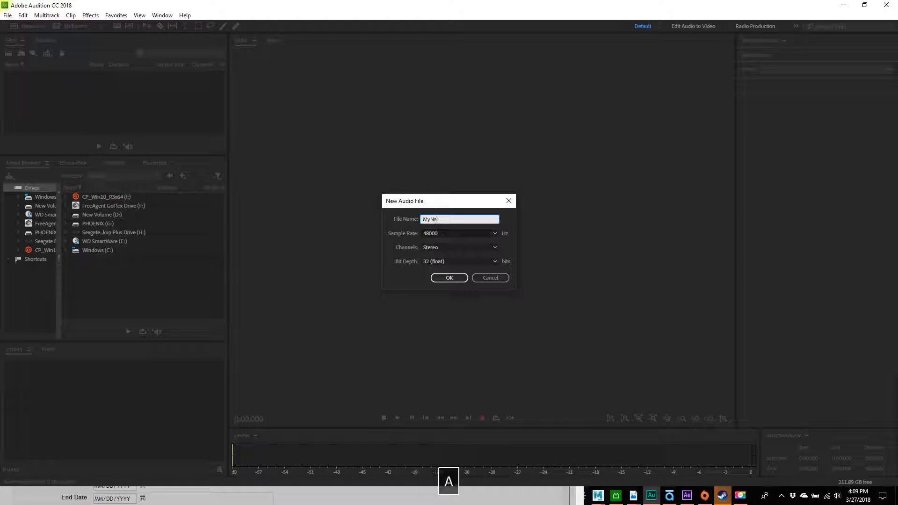
{"action": "type", "text": "rrative"}
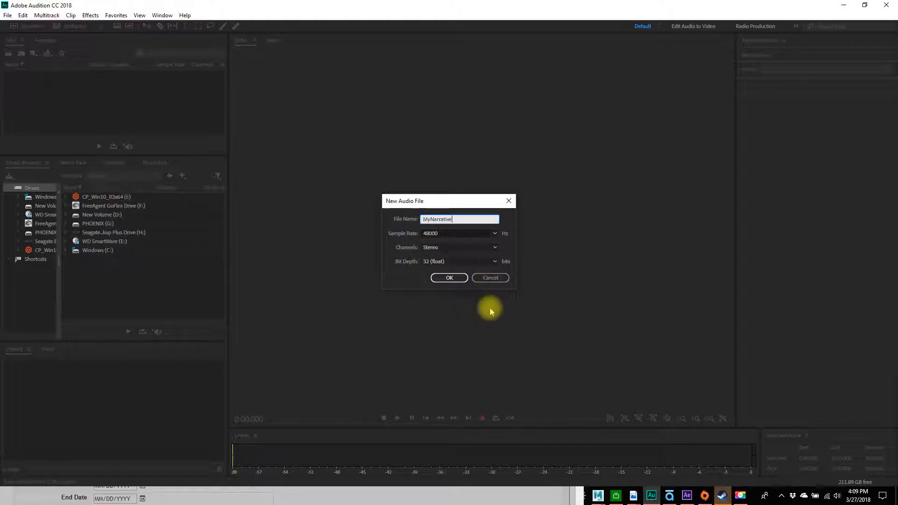
{"action": "left_click", "coordinate": [445, 281]}
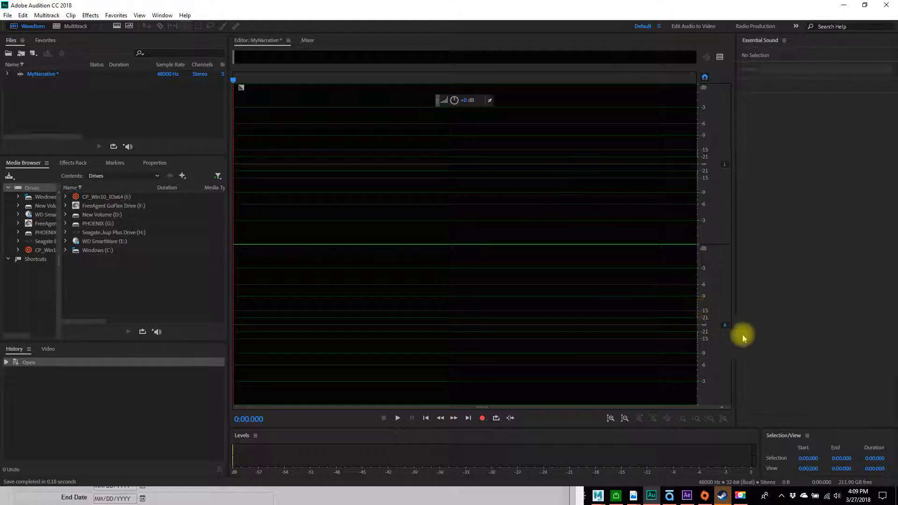
Open the Windows recording devices settings and place the Sound window over the centre of the workspace
{"action": "right_click", "coordinate": [837, 497]}
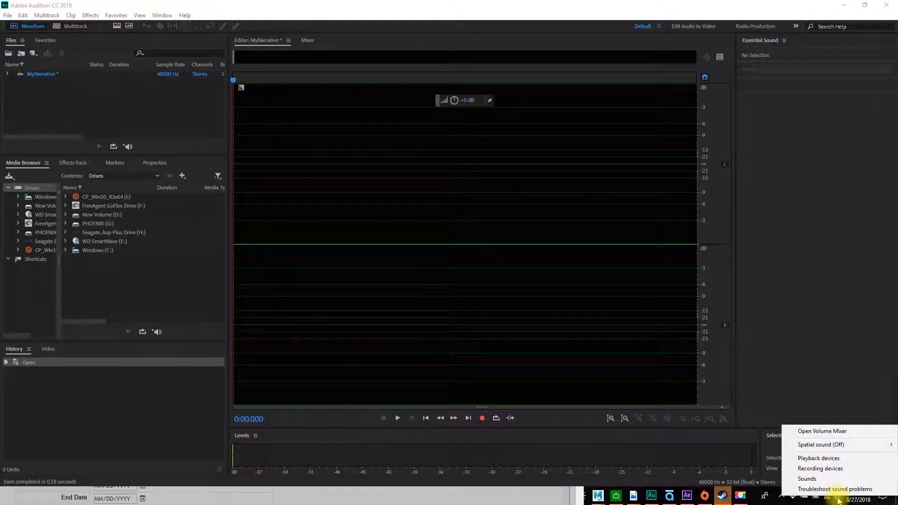
{"action": "left_click", "coordinate": [846, 381]}
{"action": "right_click", "coordinate": [838, 497]}
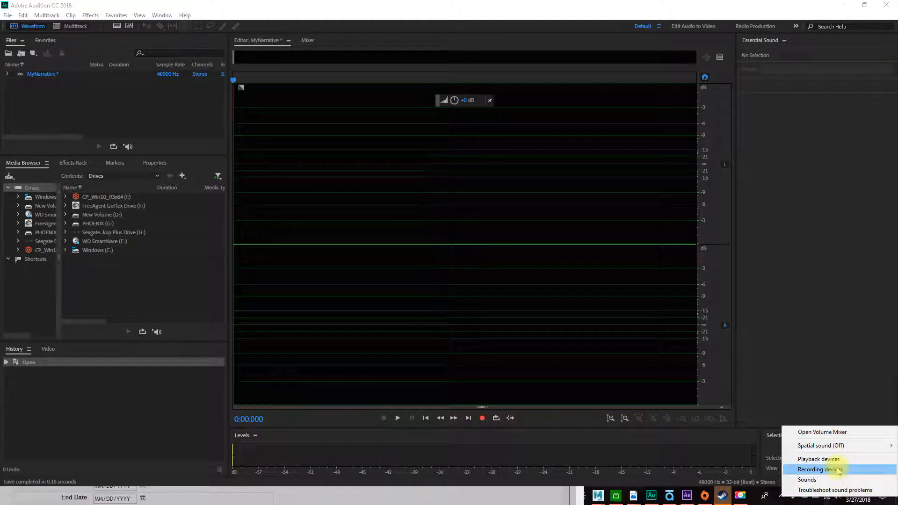
{"action": "left_click", "coordinate": [839, 470]}
{"action": "left_click_drag", "start_coordinate": [161, 80], "coordinate": [409, 104]}
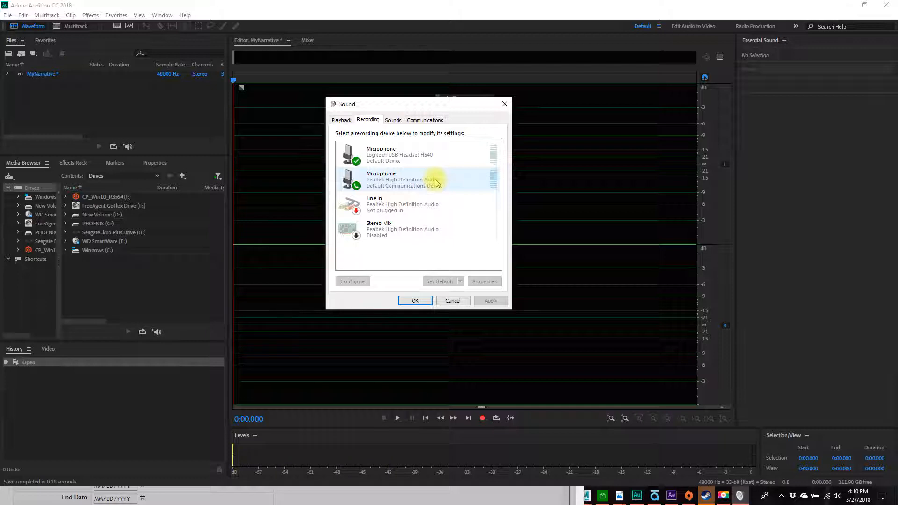
Check the Logitech USB headset microphone's listening, custom and level properties, and close the sound settings
{"action": "left_click", "coordinate": [402, 155]}
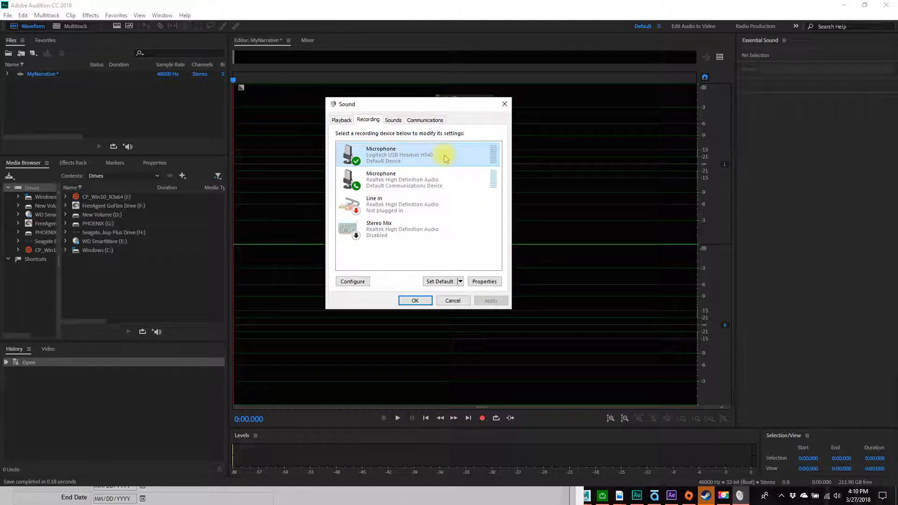
{"action": "left_click", "coordinate": [485, 281]}
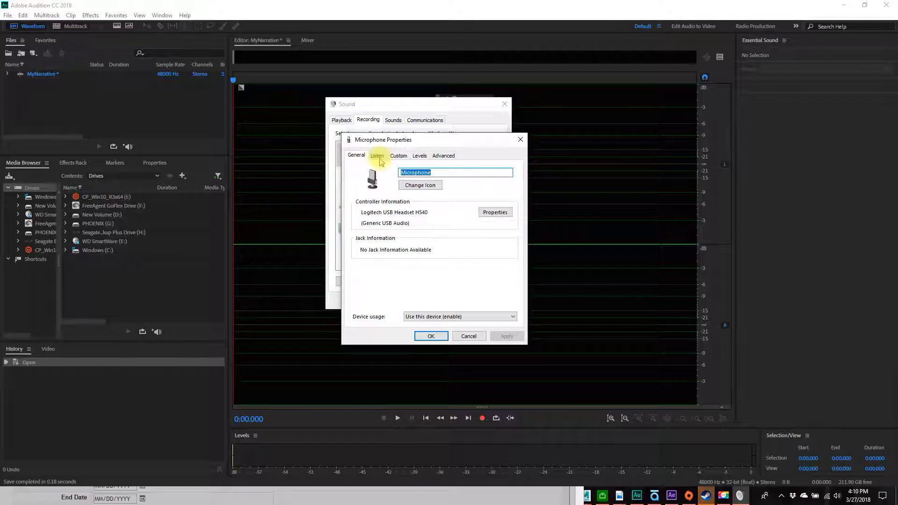
{"action": "left_click", "coordinate": [379, 159]}
{"action": "left_click", "coordinate": [397, 158]}
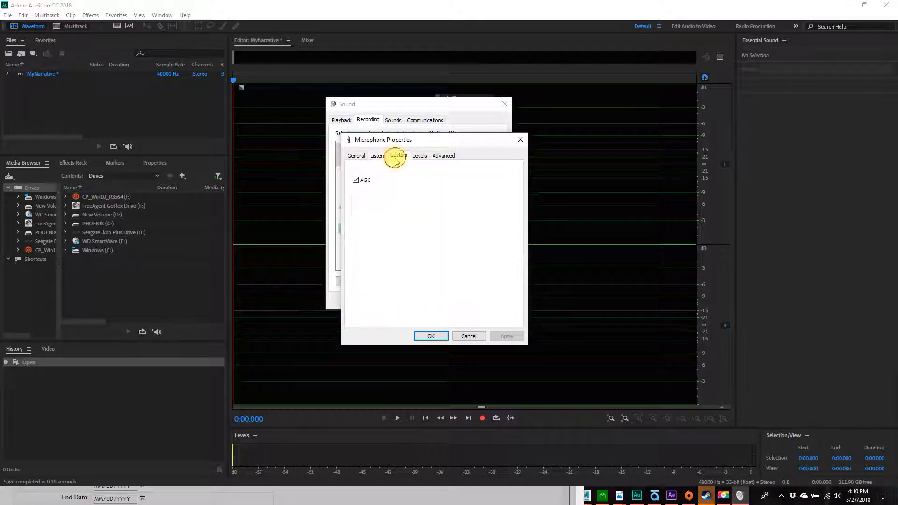
{"action": "left_click", "coordinate": [419, 156]}
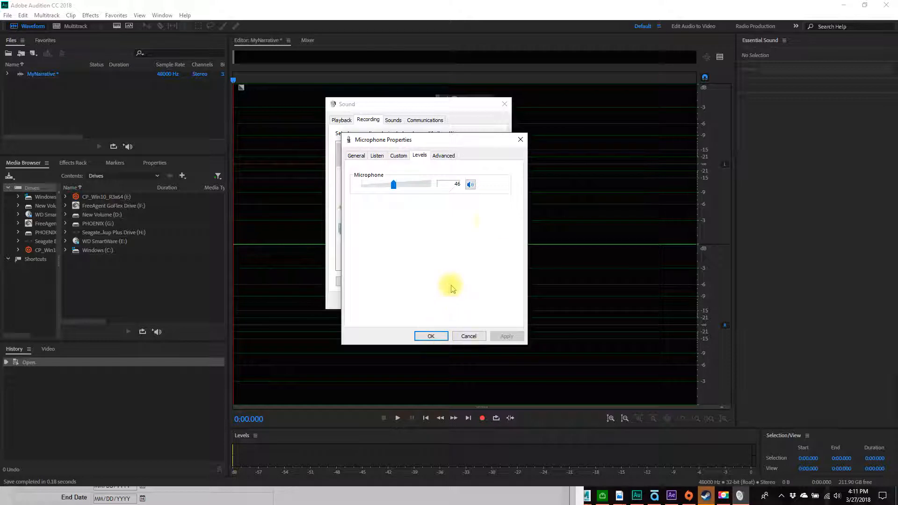
{"action": "left_click", "coordinate": [431, 337]}
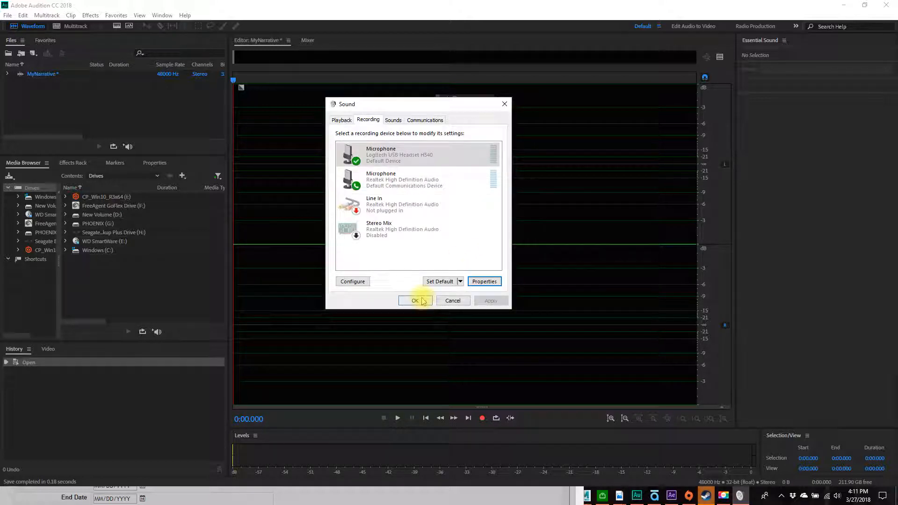
{"action": "left_click", "coordinate": [422, 300]}
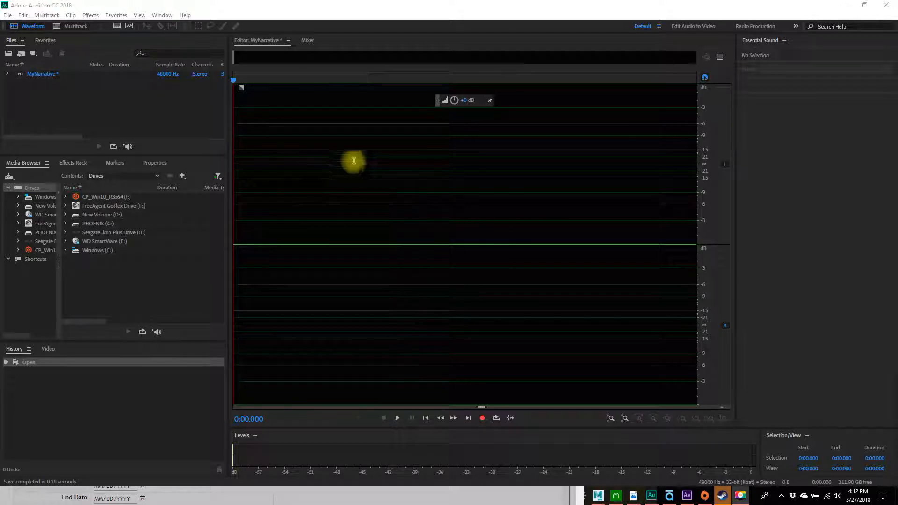
Record a spoken narration about 7.6 seconds long into MyNarrative and play it back
{"action": "left_click", "coordinate": [483, 420]}
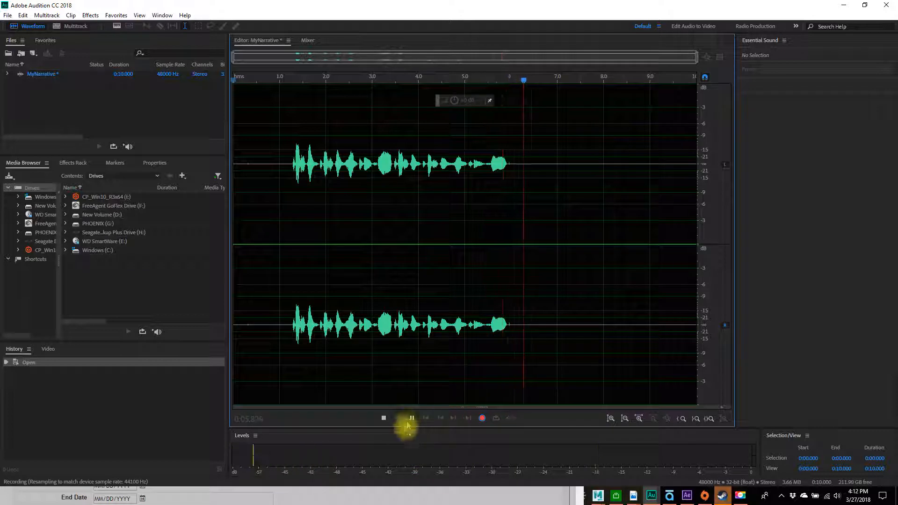
{"action": "left_click", "coordinate": [384, 418]}
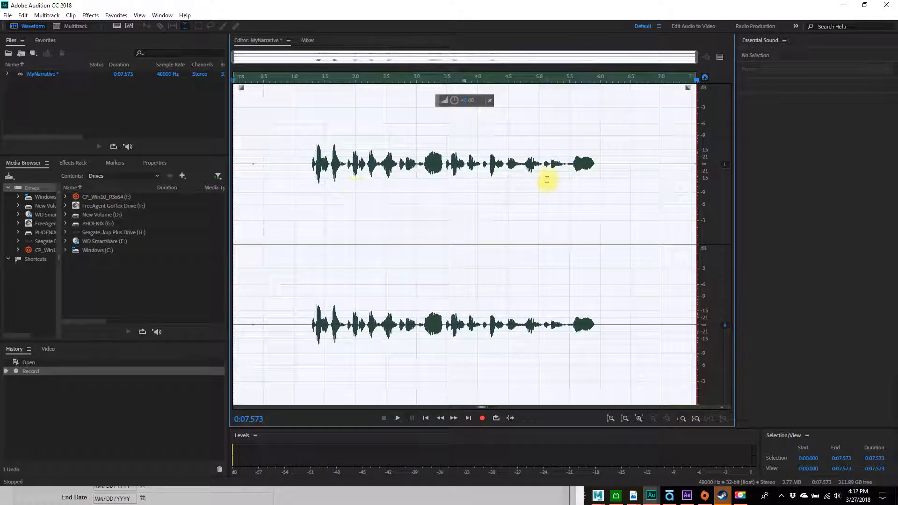
{"action": "left_click", "coordinate": [401, 419]}
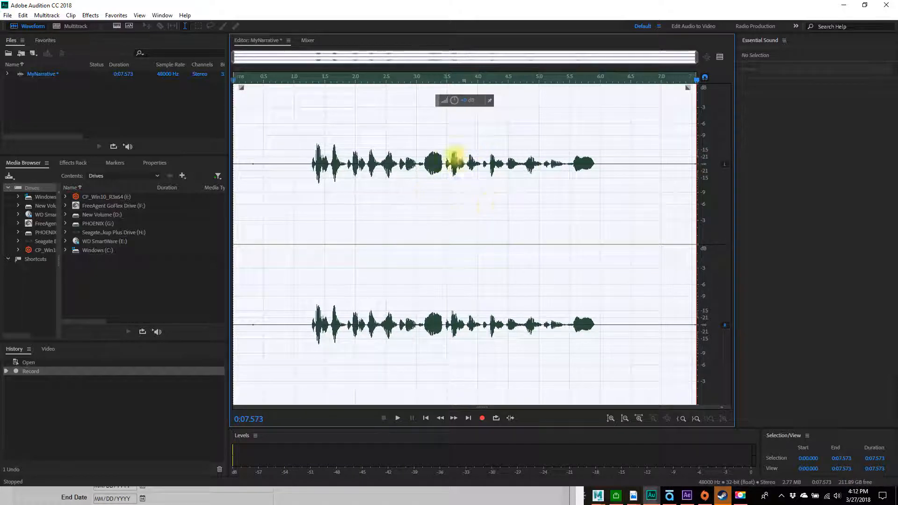
Amplify the whole recording in two increments with the volume adjustment and play back the louder audio
{"action": "left_click_drag", "start_coordinate": [448, 102], "coordinate": [453, 100]}
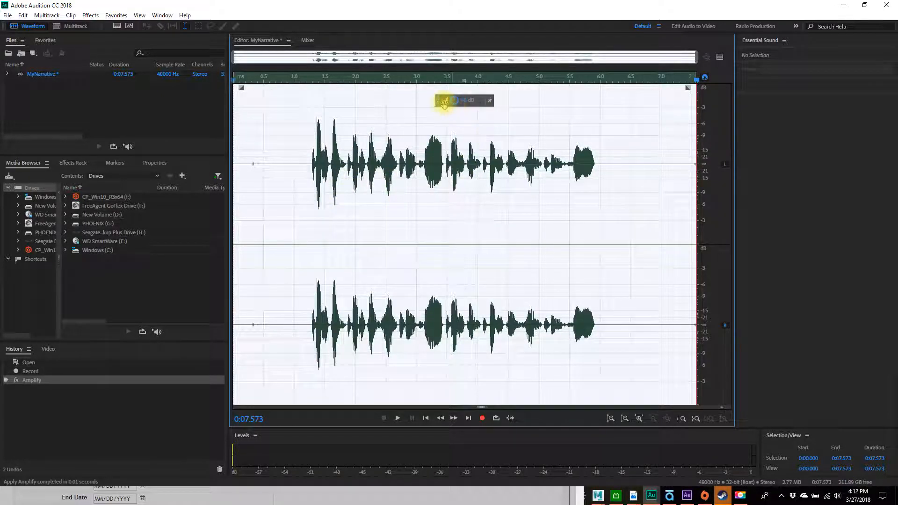
{"action": "left_click_drag", "start_coordinate": [444, 104], "coordinate": [447, 102]}
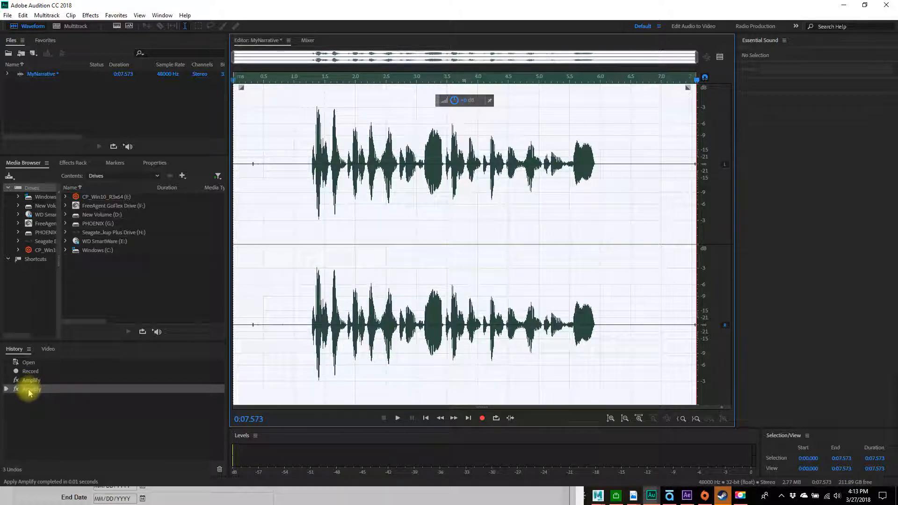
{"action": "left_click", "coordinate": [398, 419]}
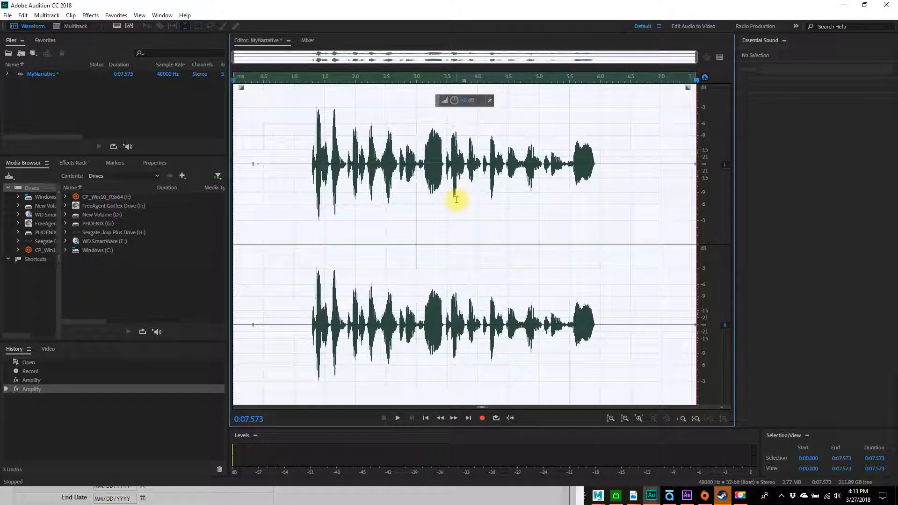
Set the Windows volume of the Logitech headset speakers to 63 and replay the recording
{"action": "left_click", "coordinate": [840, 497]}
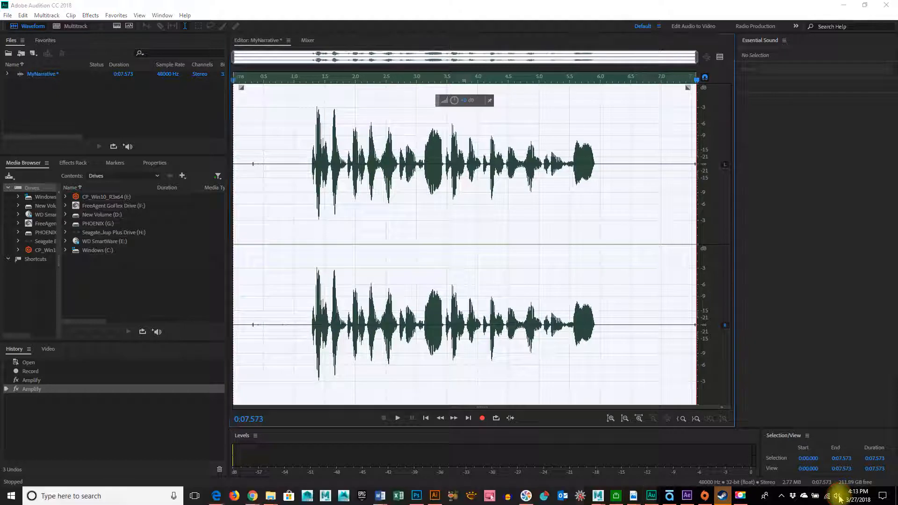
{"action": "left_click_drag", "start_coordinate": [802, 473], "coordinate": [826, 474]}
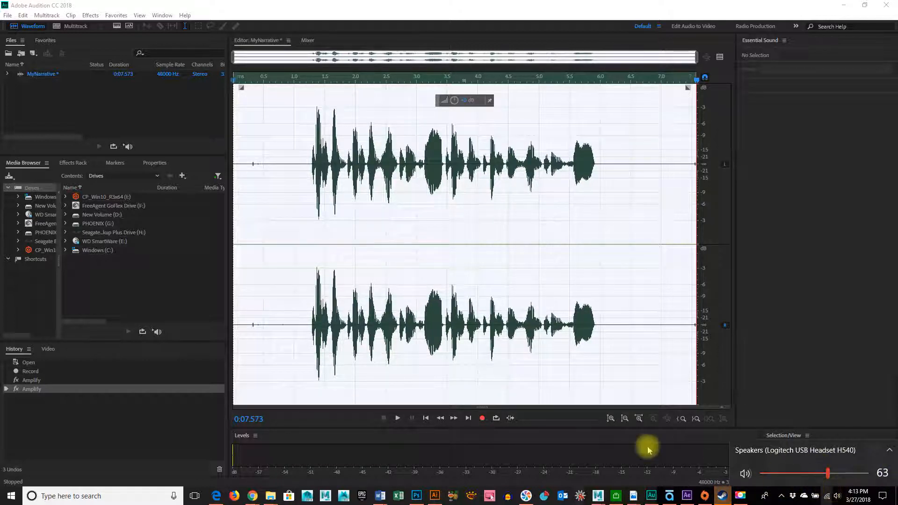
{"action": "left_click", "coordinate": [397, 417]}
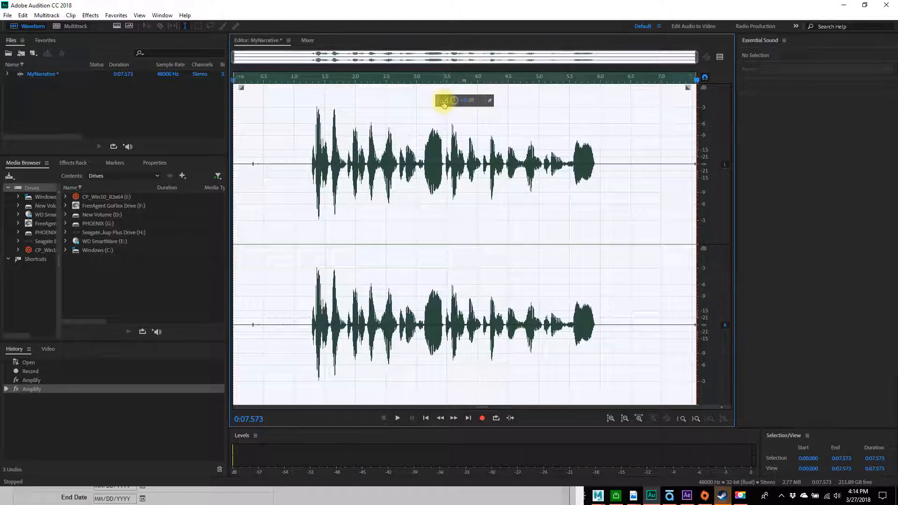
Lower the whole recording's amplitude with the volume adjustment and play back the result
{"action": "left_click_drag", "start_coordinate": [443, 103], "coordinate": [440, 102]}
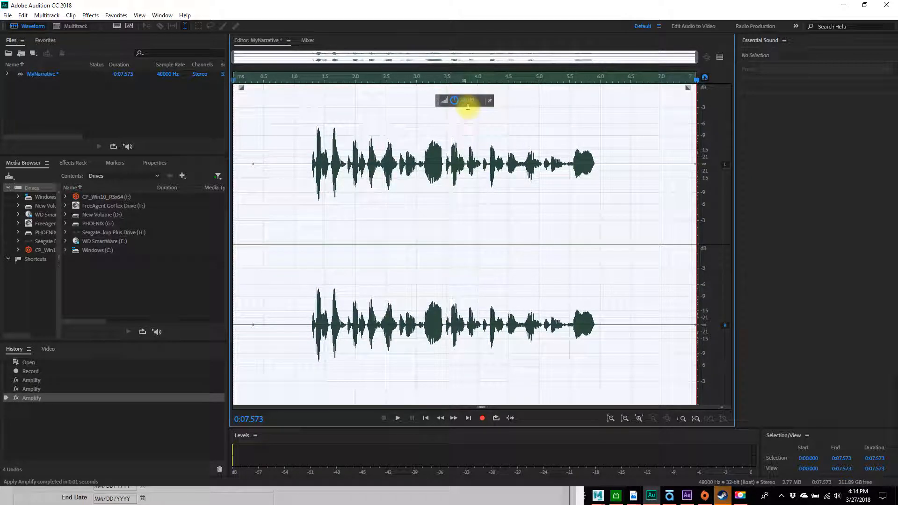
{"action": "left_click", "coordinate": [398, 418]}
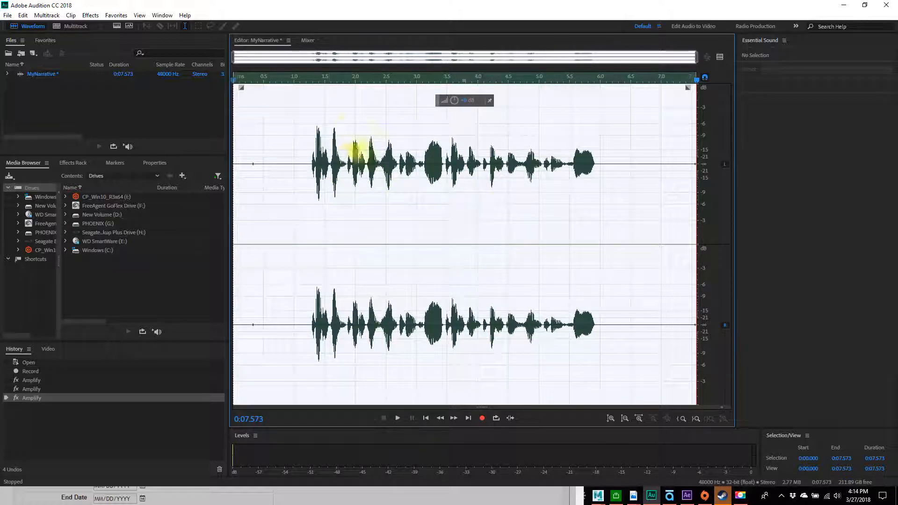
Open the recent file narrativeTest.wav and play it back from about 0.3 seconds
{"action": "left_click", "coordinate": [6, 15]}
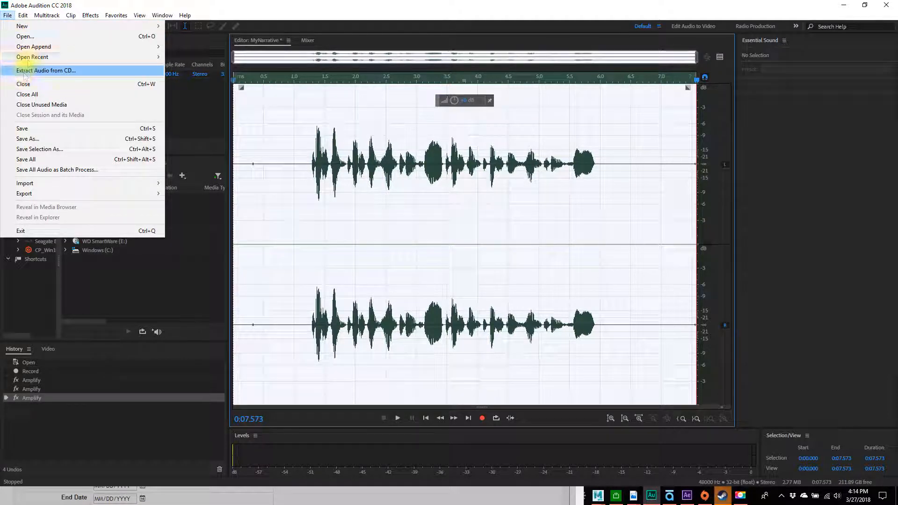
{"action": "mouse_move", "coordinate": [42, 57]}
{"action": "left_click", "coordinate": [186, 57]}
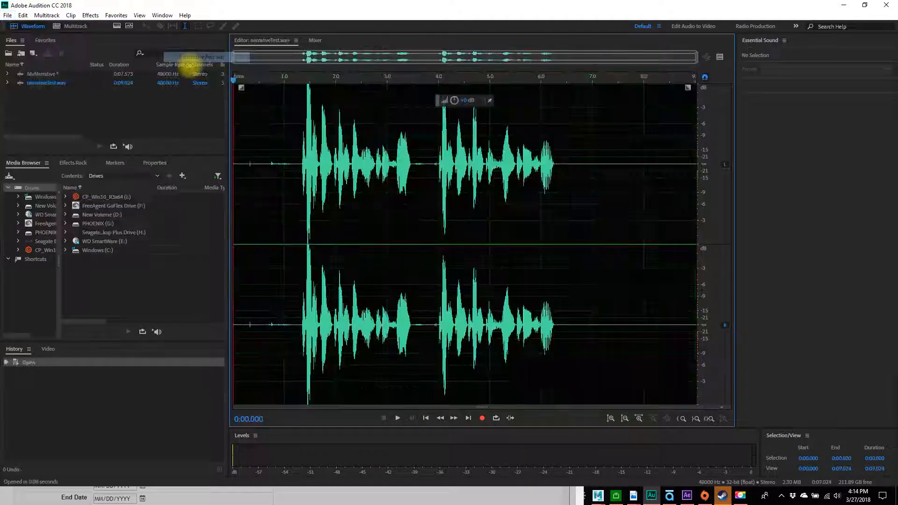
{"action": "left_click", "coordinate": [250, 164]}
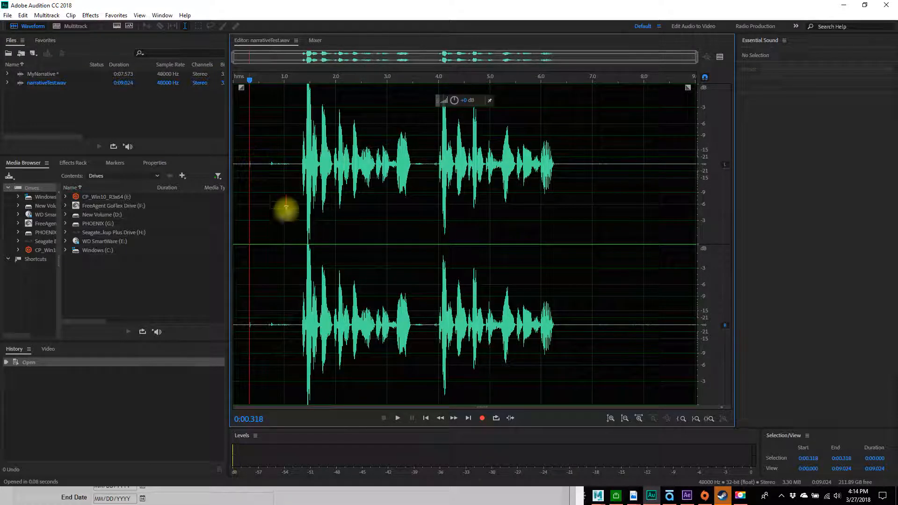
{"action": "left_click", "coordinate": [398, 419]}
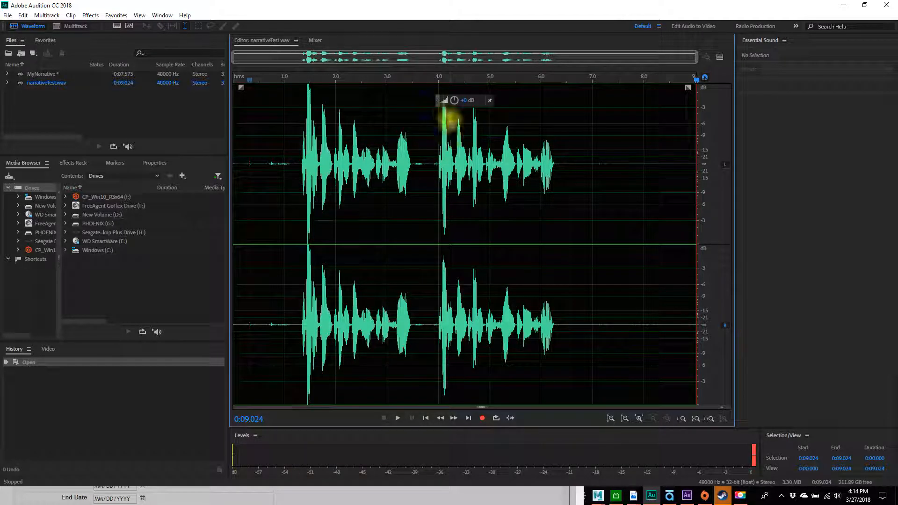
Lower the amplitude of the whole narrativeTest.wav recording with the volume adjustment and replay it from the beginning
{"action": "left_click_drag", "start_coordinate": [444, 101], "coordinate": [442, 105]}
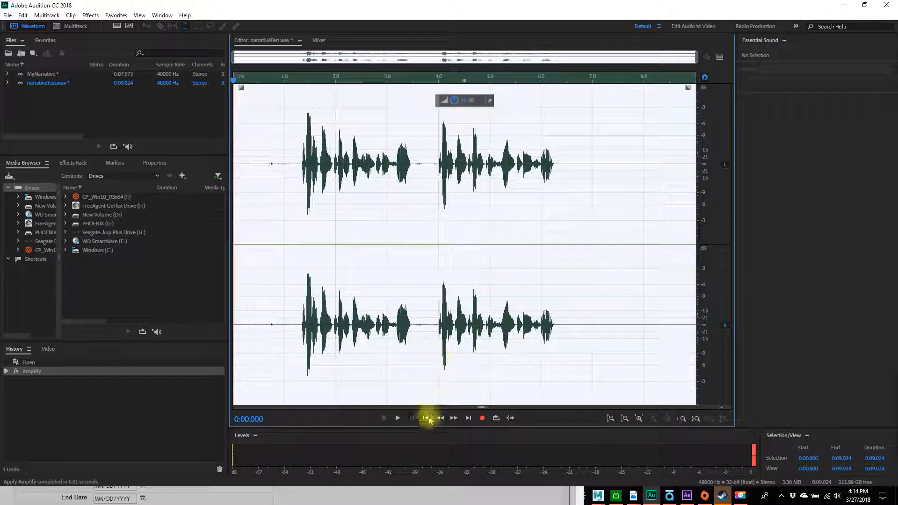
{"action": "left_click", "coordinate": [398, 418]}
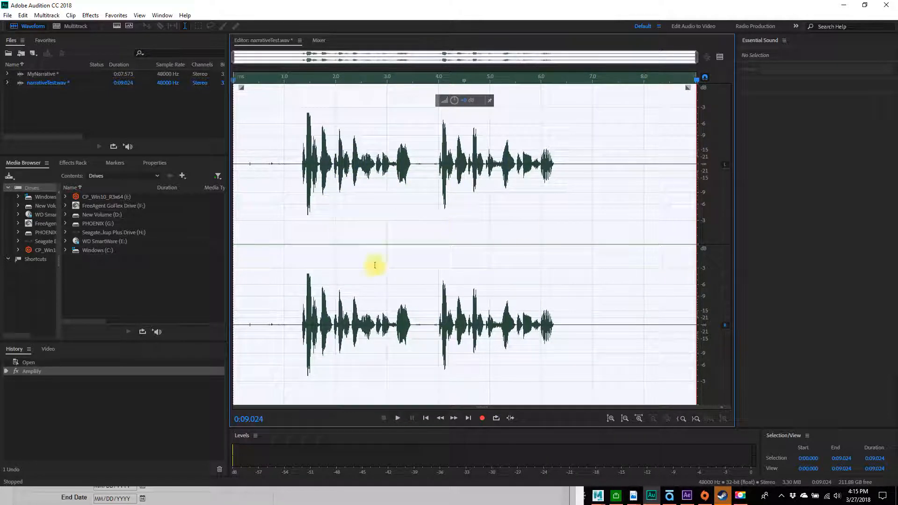
Select the quiet lead-in before the speech, from the start to about 1.3 seconds, and listen to its background noise
{"action": "left_click", "coordinate": [301, 206]}
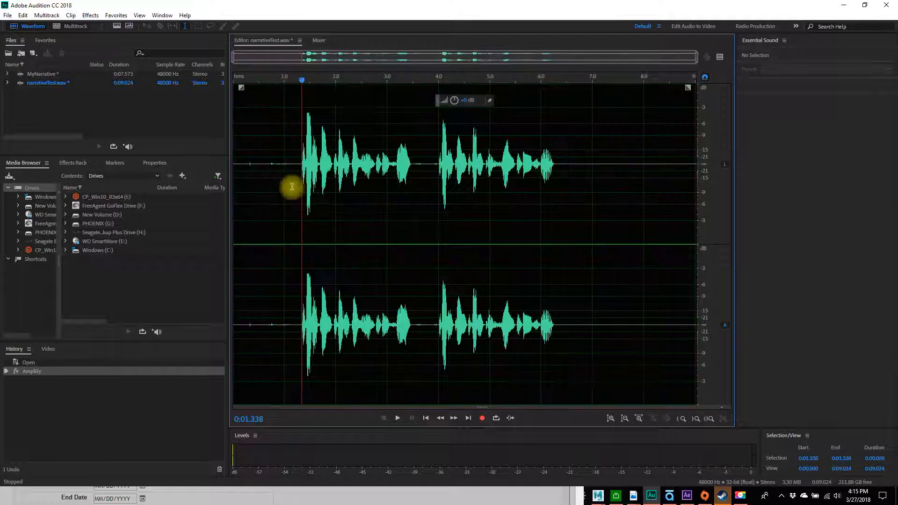
{"action": "left_click_drag", "start_coordinate": [300, 164], "coordinate": [224, 170]}
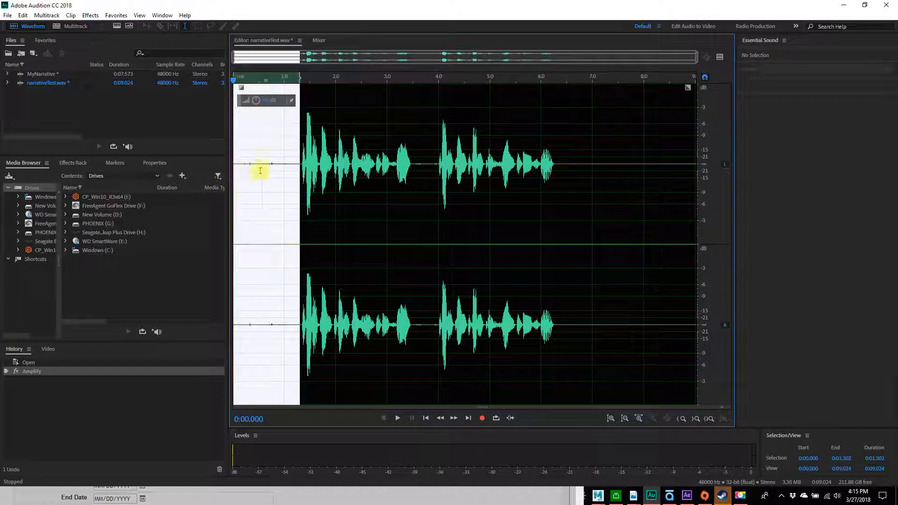
{"action": "left_click", "coordinate": [397, 419]}
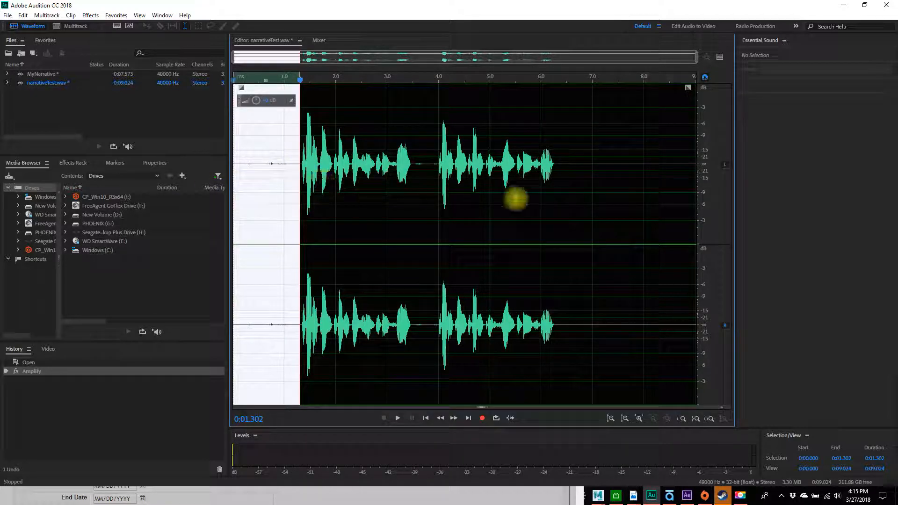
Select the quiet tail from about 6.3 seconds to the end, play it, and capture it as the noise print
{"action": "left_click_drag", "start_coordinate": [557, 165], "coordinate": [714, 172]}
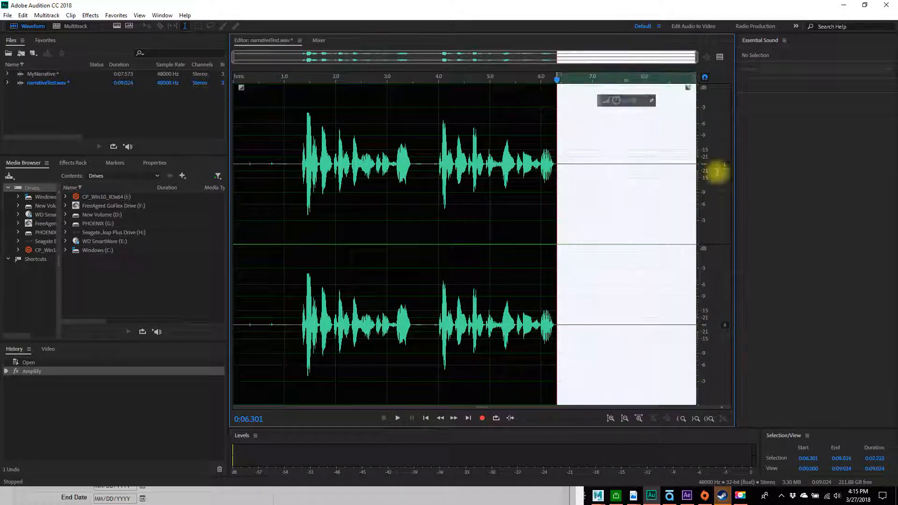
{"action": "left_click", "coordinate": [397, 418]}
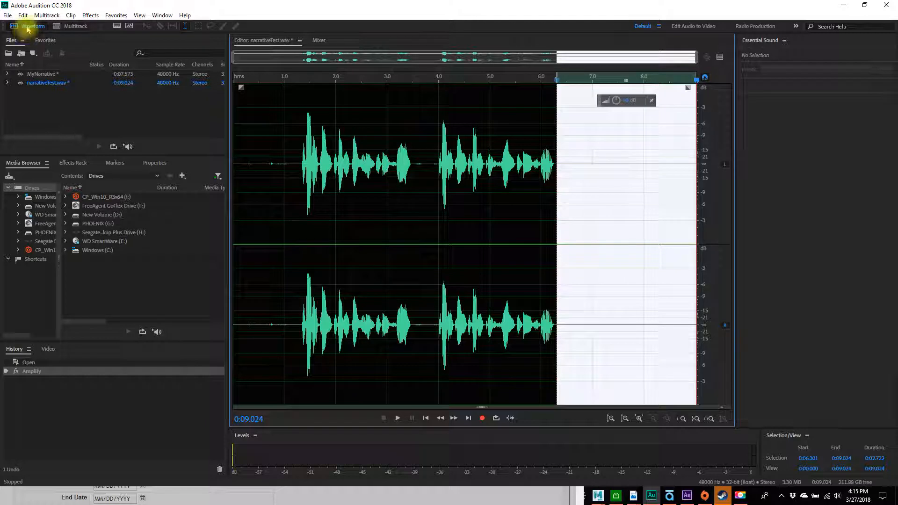
{"action": "left_click", "coordinate": [89, 16]}
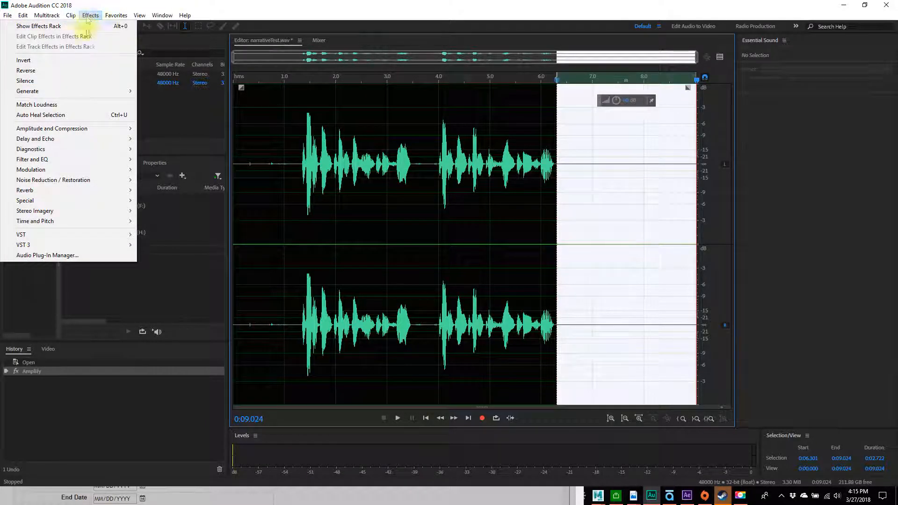
{"action": "mouse_move", "coordinate": [86, 183]}
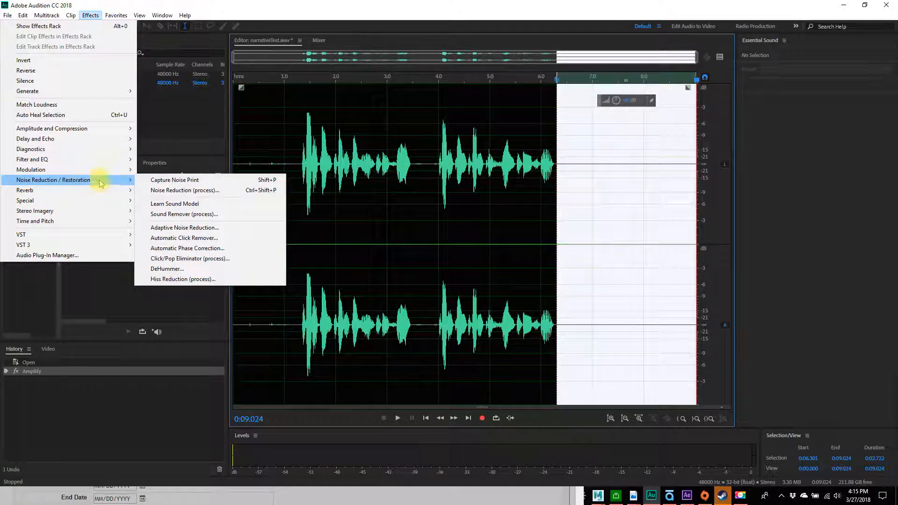
{"action": "left_click", "coordinate": [209, 182]}
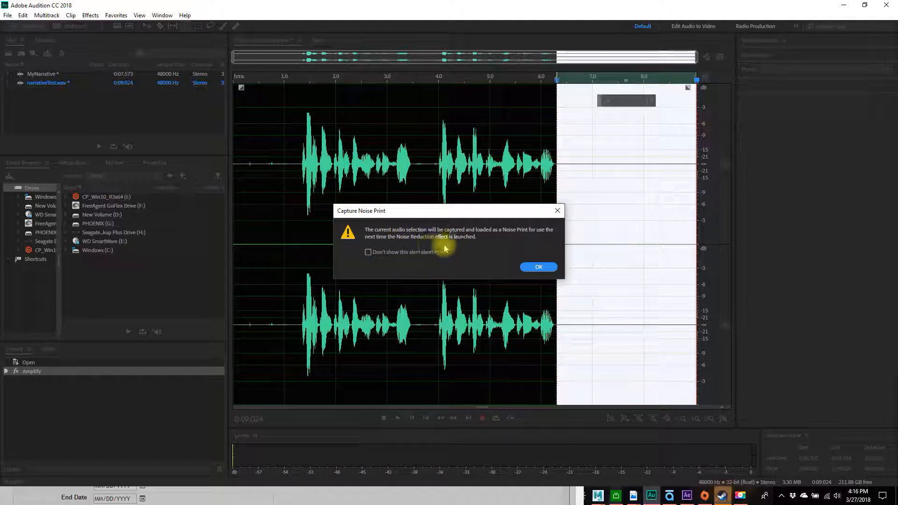
{"action": "left_click", "coordinate": [543, 267]}
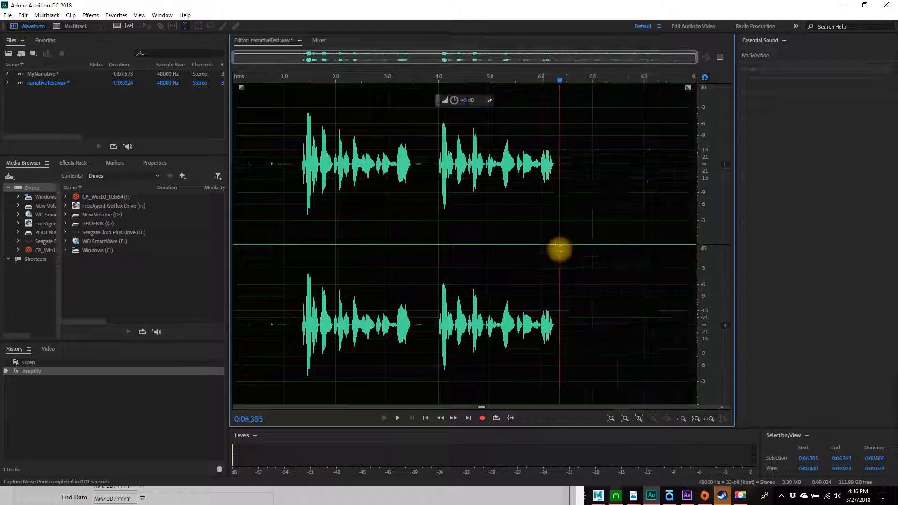
Apply Noise Reduction with the captured noise print to the entire waveform, at 50% noise reduction and 16 dB reduction
{"action": "double_click", "coordinate": [558, 249]}
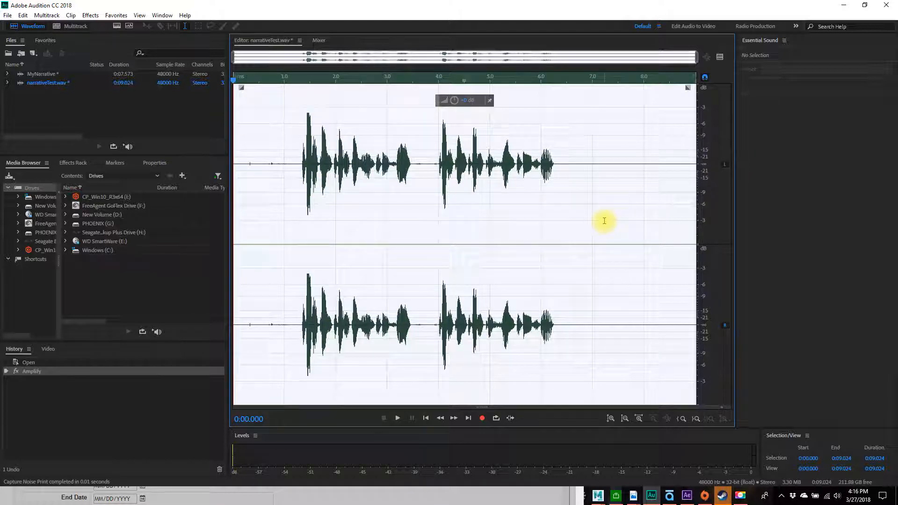
{"action": "left_click", "coordinate": [7, 15]}
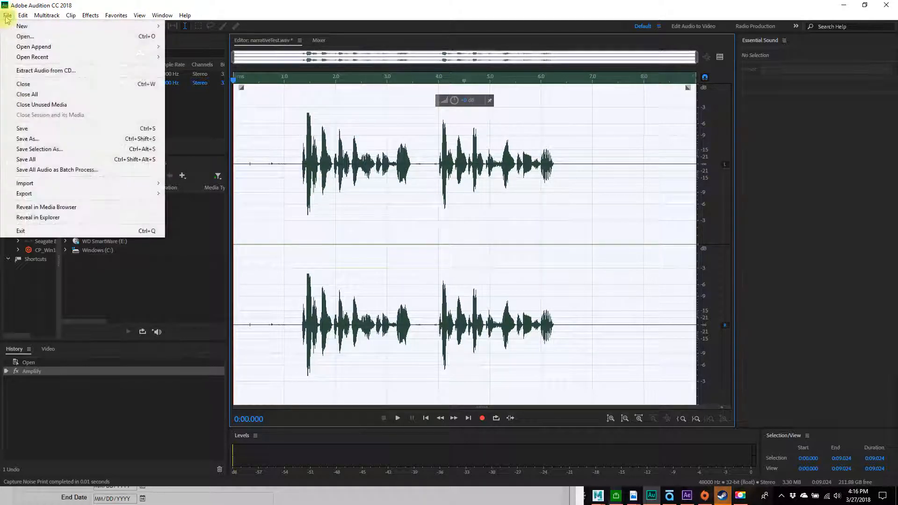
{"action": "mouse_move", "coordinate": [92, 16]}
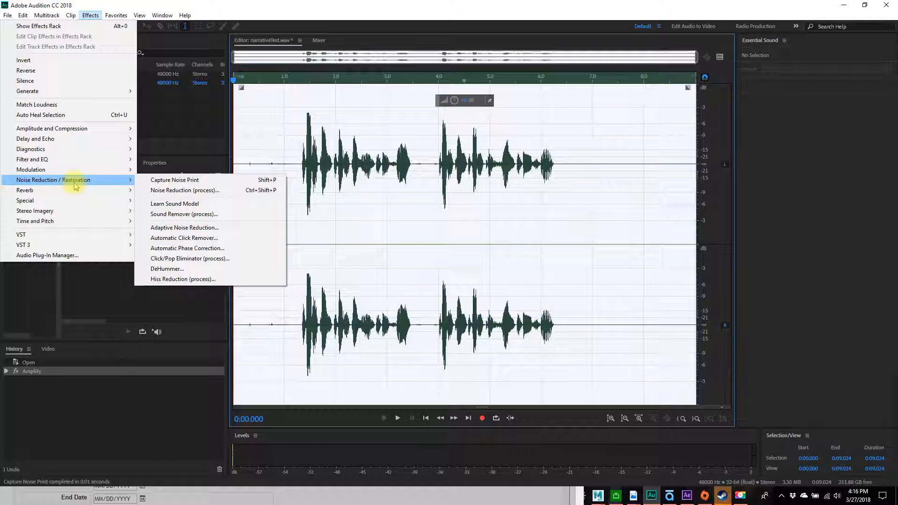
{"action": "left_click", "coordinate": [175, 192]}
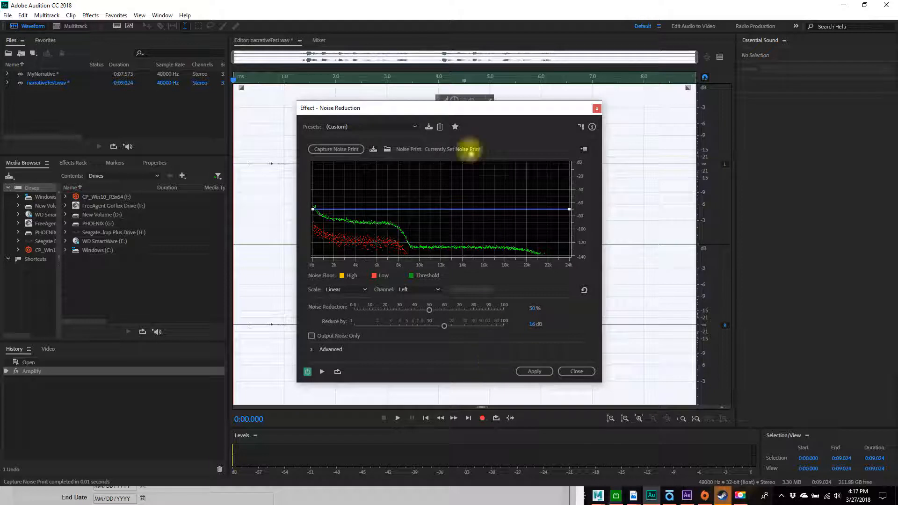
{"action": "left_click_drag", "start_coordinate": [464, 110], "coordinate": [263, 107]}
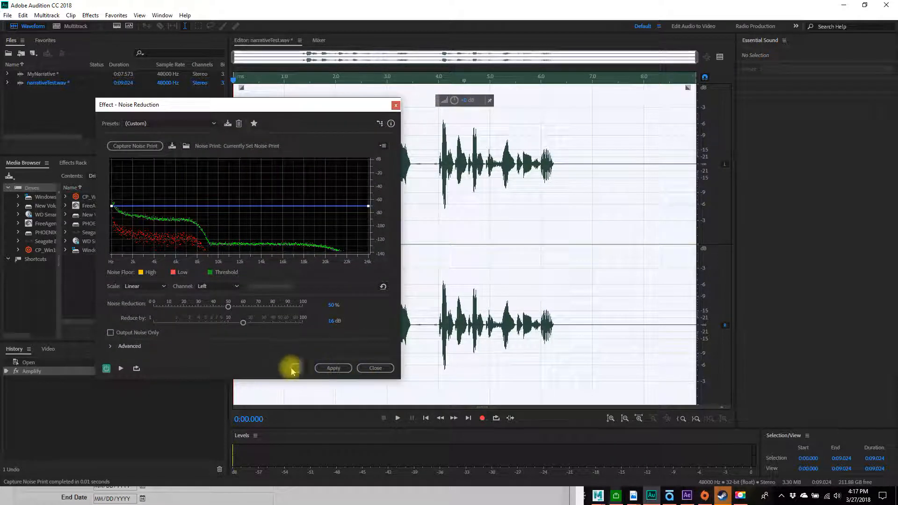
{"action": "left_click", "coordinate": [332, 370]}
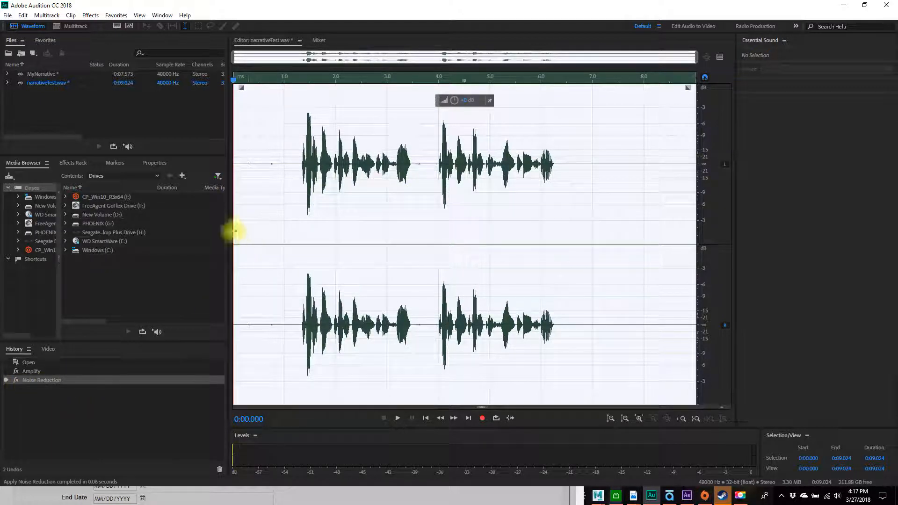
Play back the noise-reduced recording from about 0.26 seconds to check the result
{"action": "left_click", "coordinate": [484, 220]}
{"action": "left_click", "coordinate": [246, 168]}
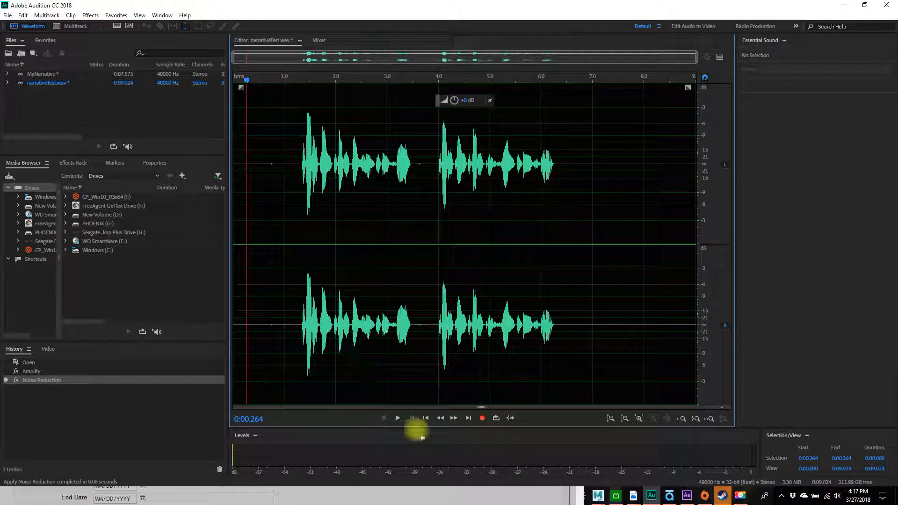
{"action": "left_click", "coordinate": [399, 418]}
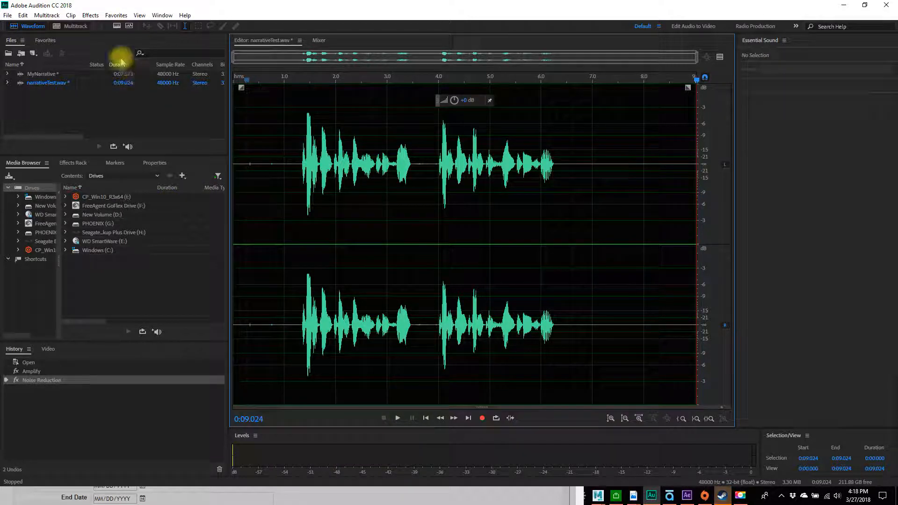
{"action": "left_click", "coordinate": [8, 15]}
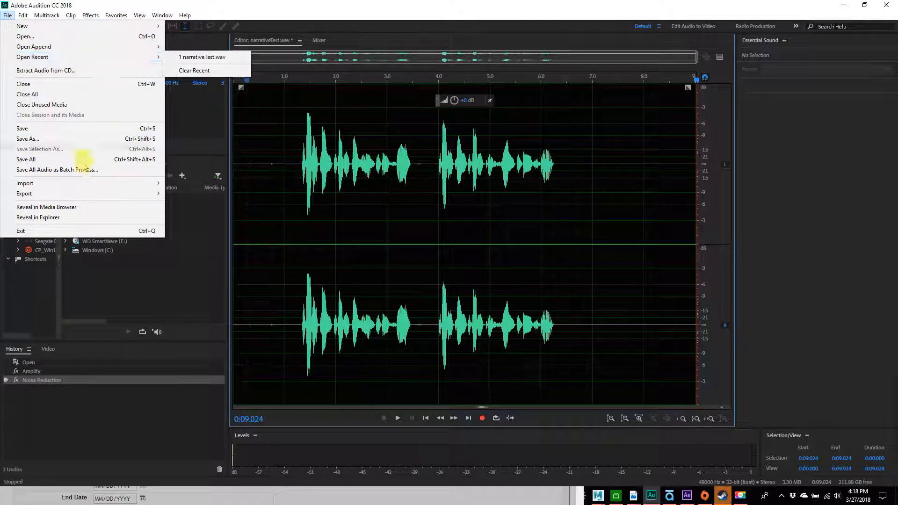
{"action": "mouse_move", "coordinate": [71, 199]}
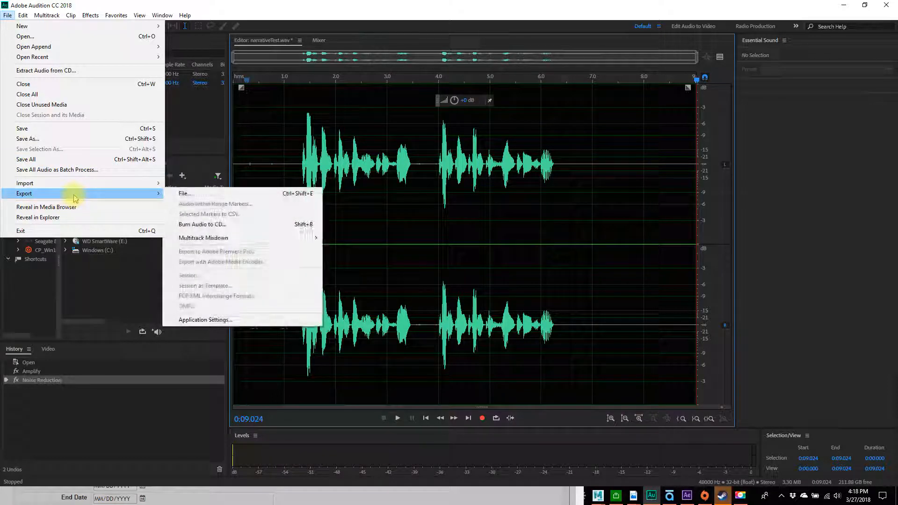
{"action": "left_click", "coordinate": [180, 194]}
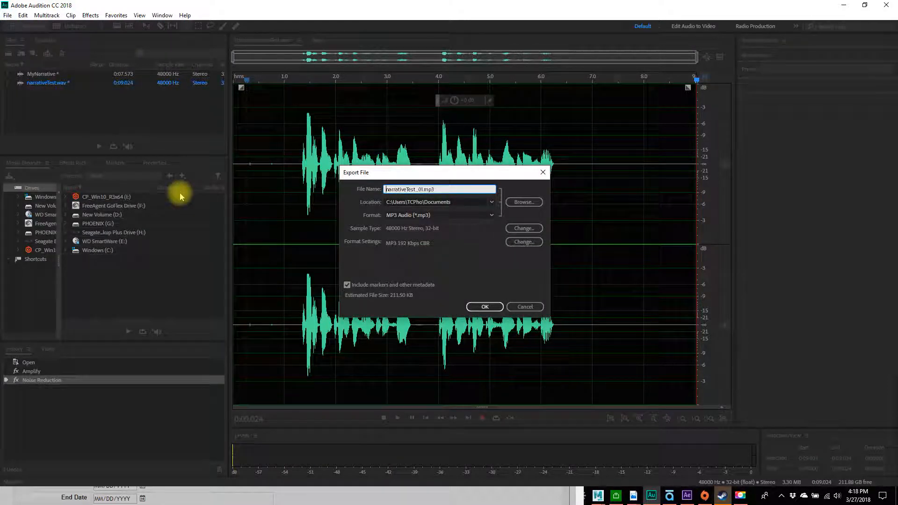
{"action": "left_click", "coordinate": [487, 216]}
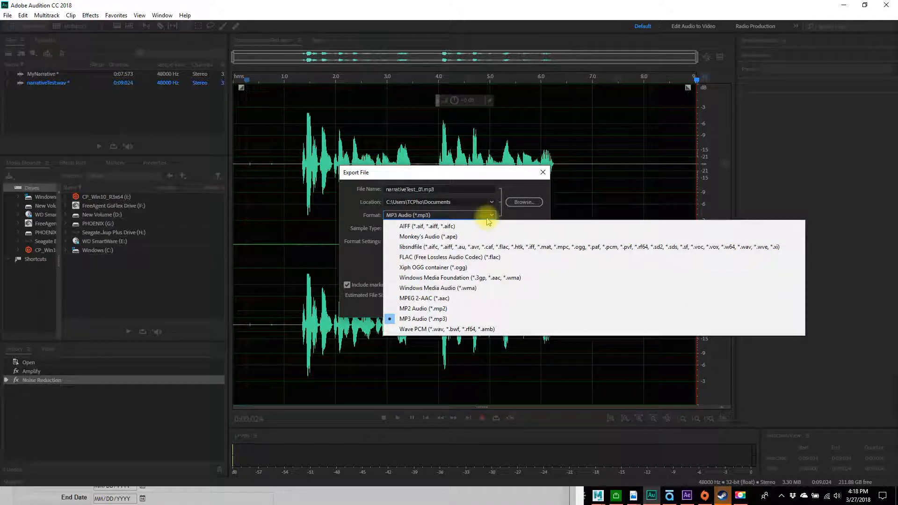
{"action": "left_click", "coordinate": [466, 182]}
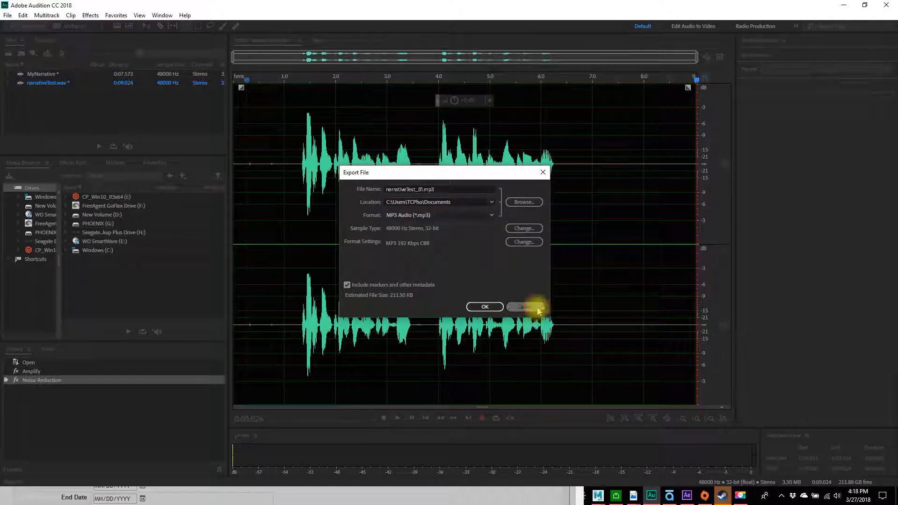
{"action": "left_click", "coordinate": [538, 309]}
Save the cleaned recording as narrativeTest.wav in Wave PCM format in D:\OneDrive\Ohlone\Motion Graphics, overwriting the existing file
{"action": "left_click", "coordinate": [8, 15]}
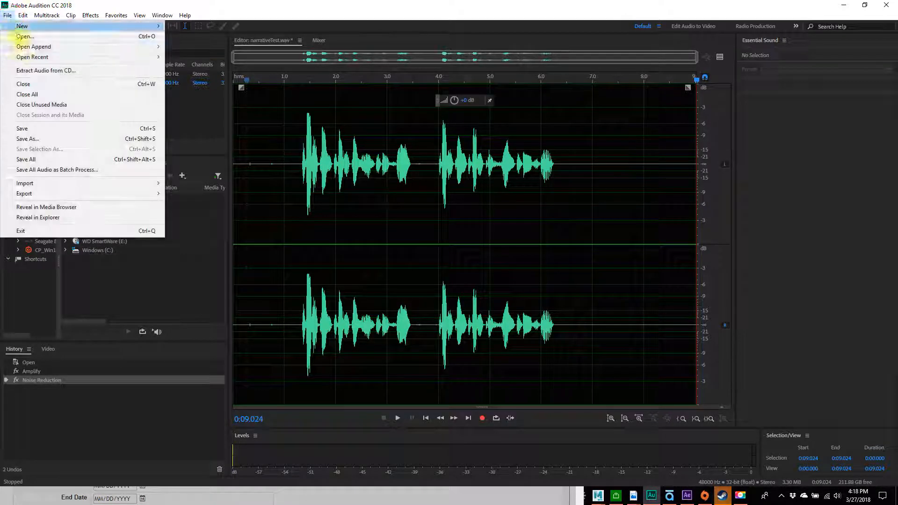
{"action": "left_click", "coordinate": [51, 139]}
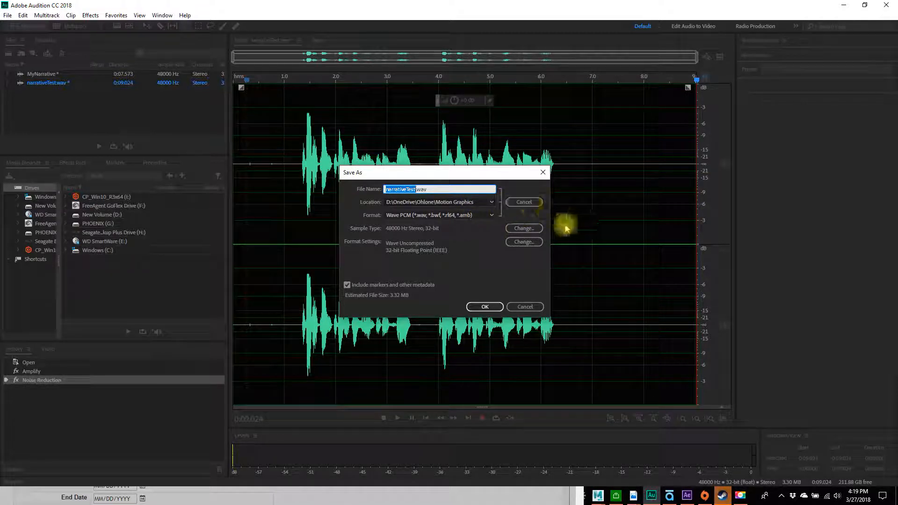
{"action": "left_click", "coordinate": [441, 218]}
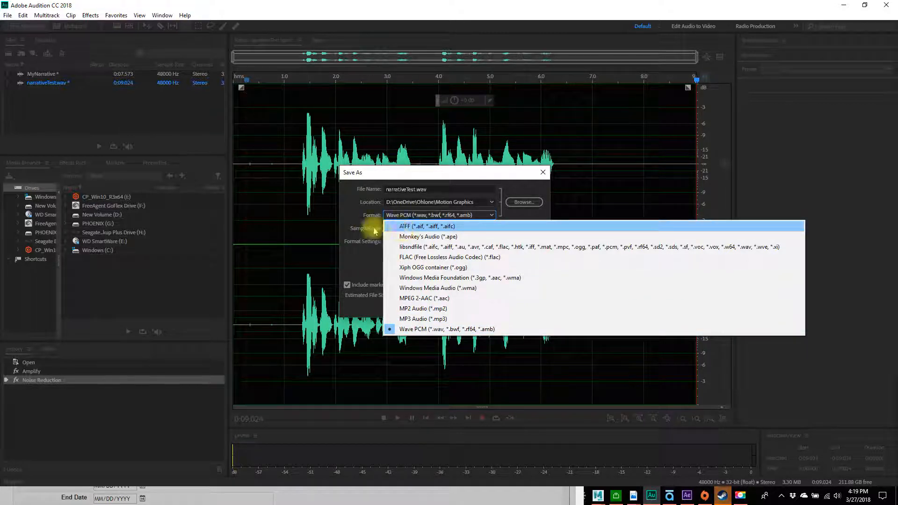
{"action": "left_click", "coordinate": [352, 223]}
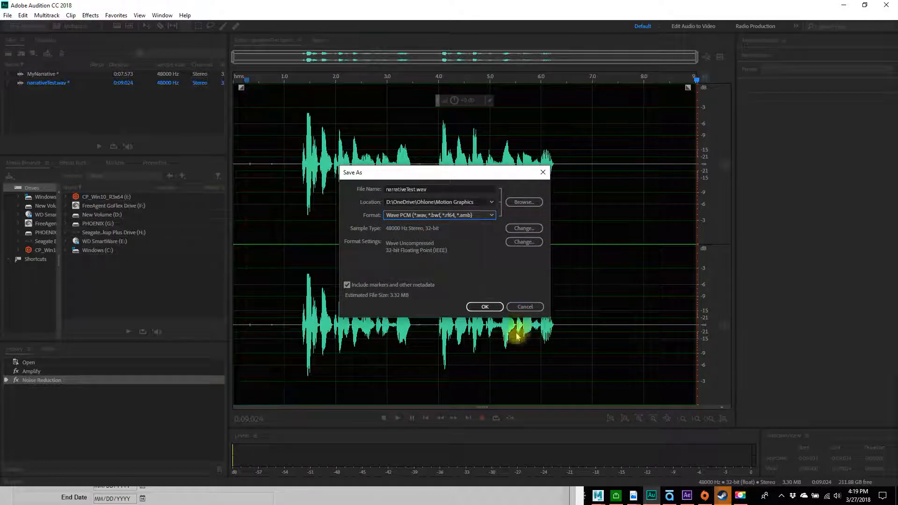
{"action": "left_click", "coordinate": [487, 307]}
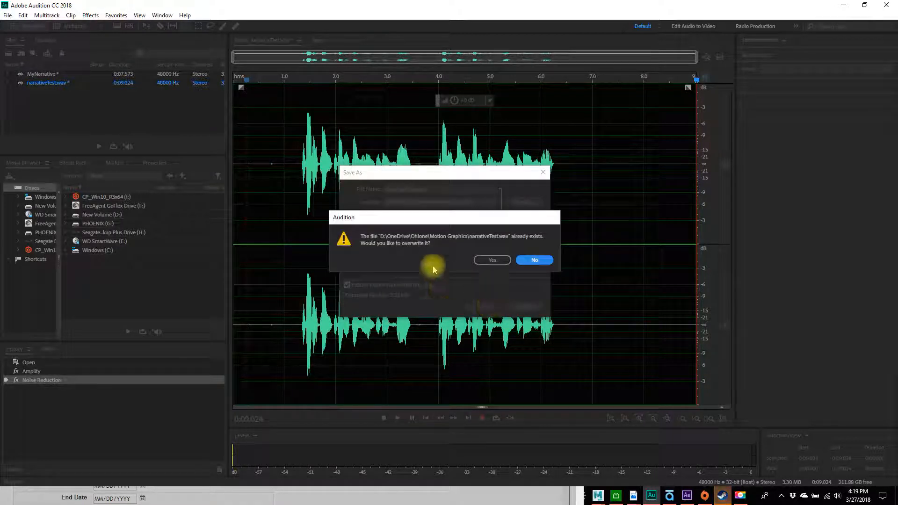
{"action": "left_click", "coordinate": [495, 262]}
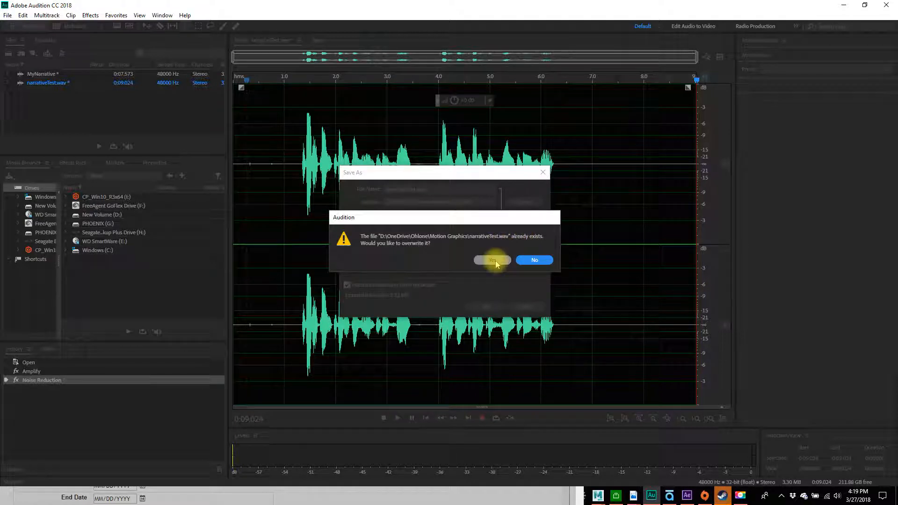